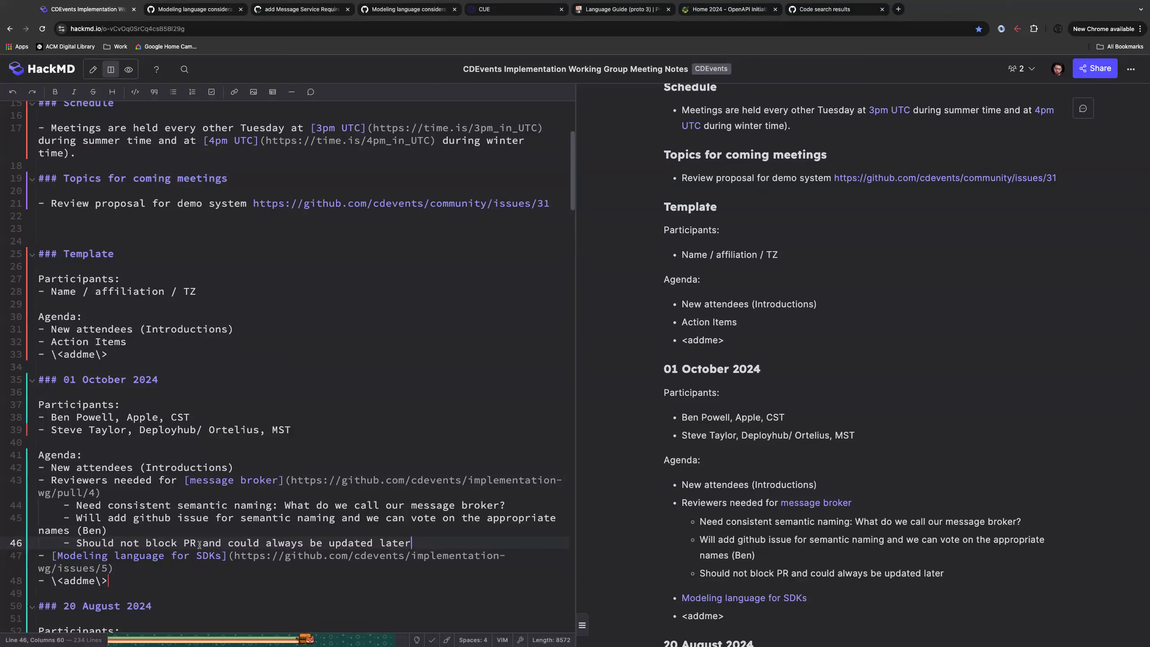
Add a sub-bullet after the "Should not block PR" note reading "What are the next steps once the broken proposal is merged?"
key("Escape")
key("o")
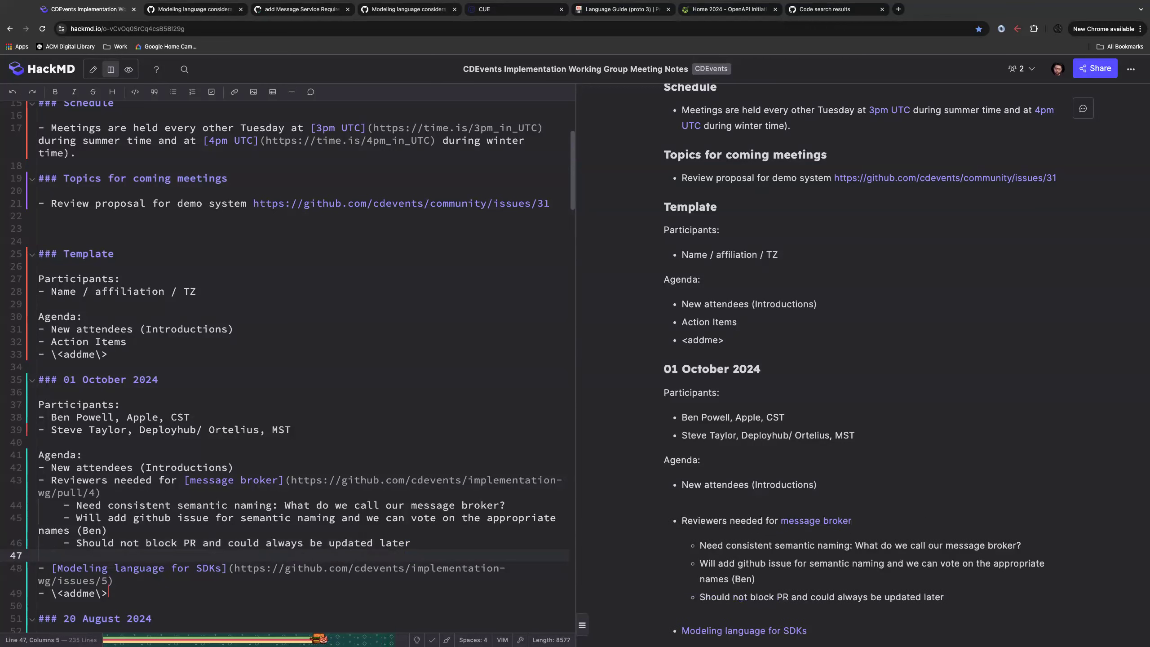
type("Wh")
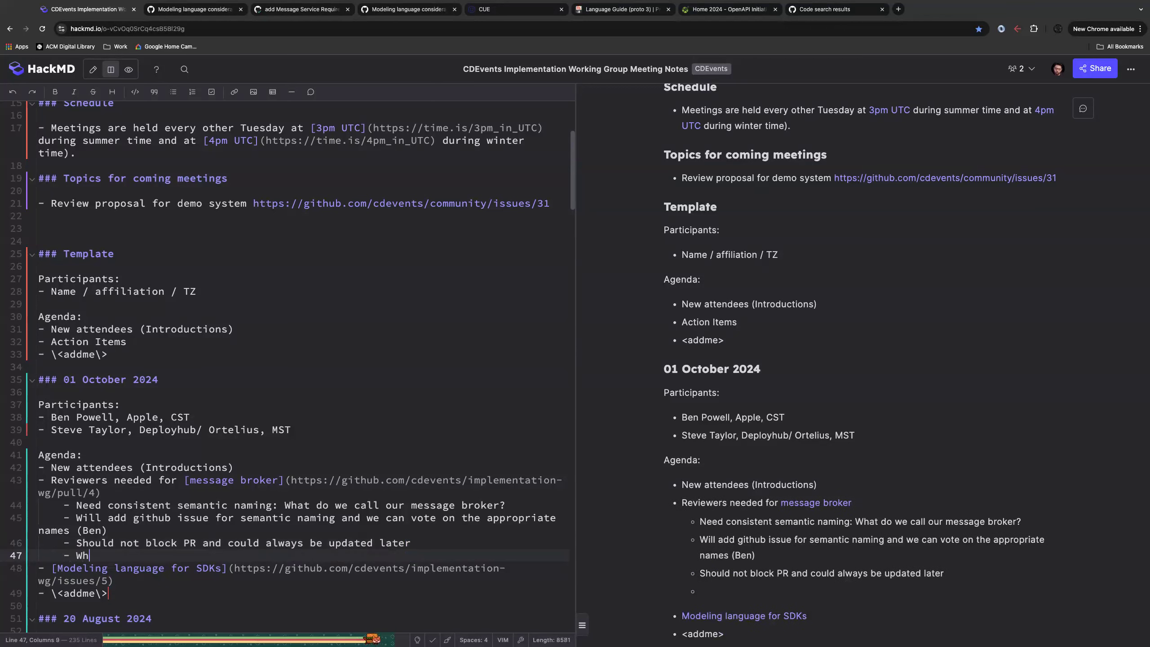
type("at are the next step")
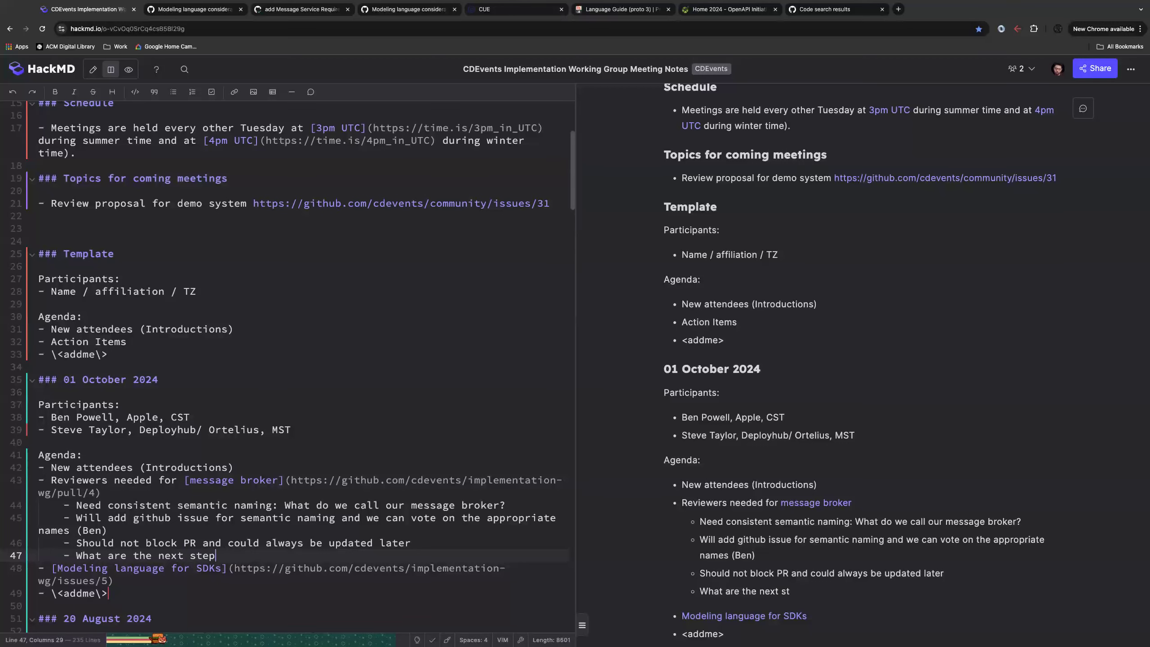
type("s once the broken ")
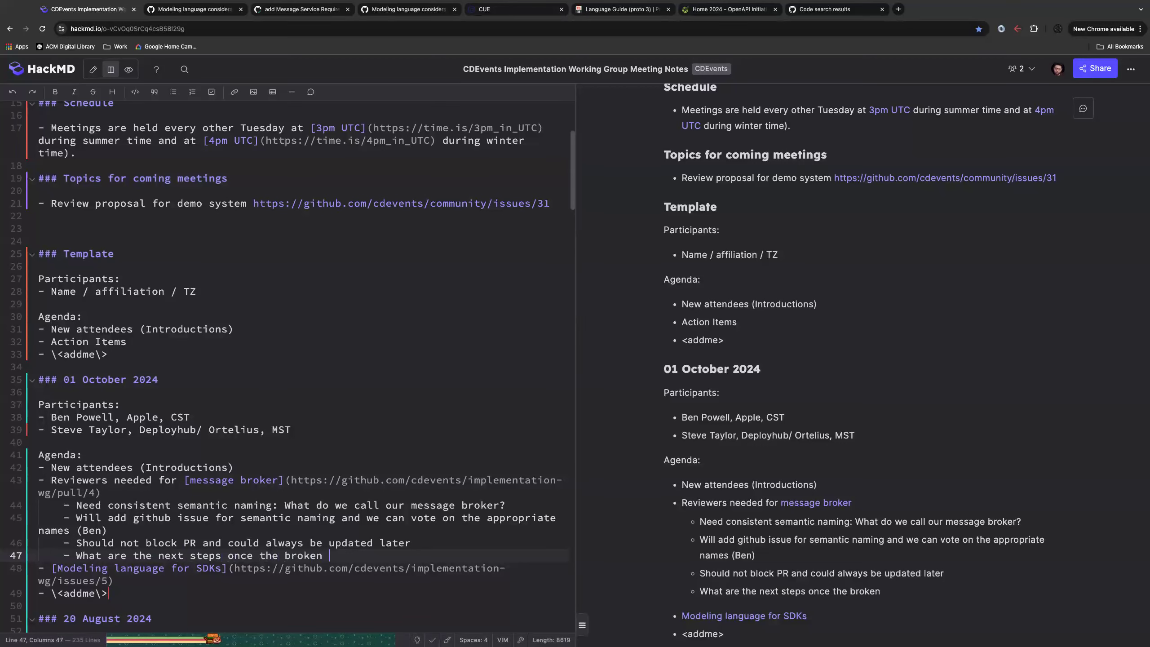
type("proposal is merged?")
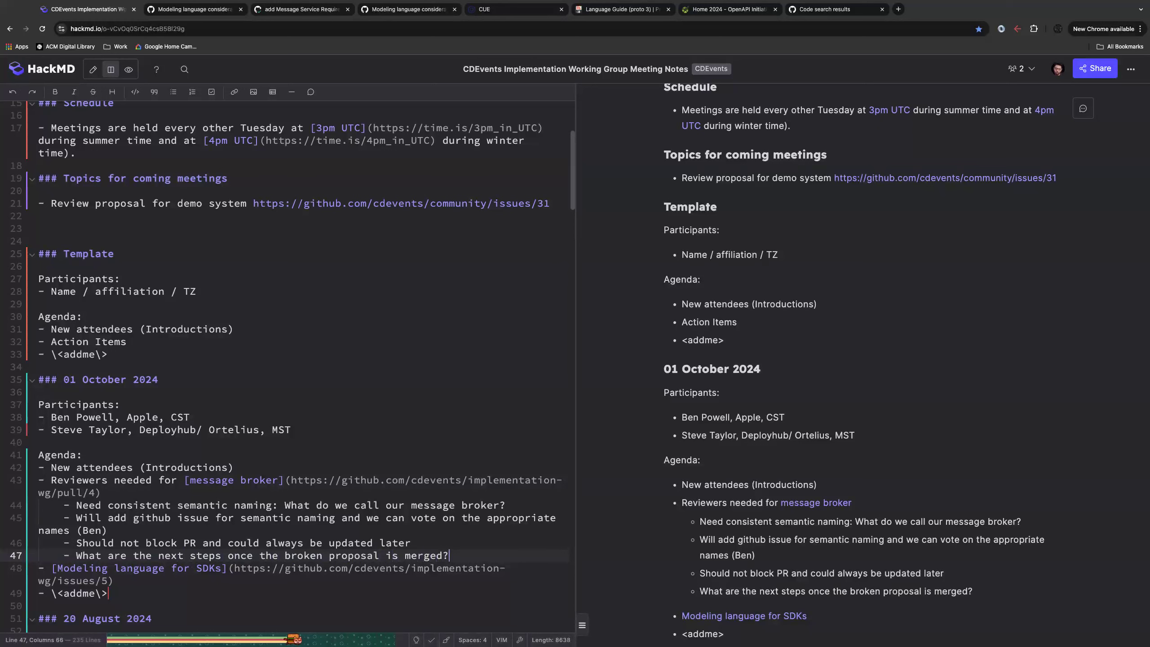
Nest a bullet under the next-steps question reading "How do we go about implementation?"
key("Return")
key("Tab")
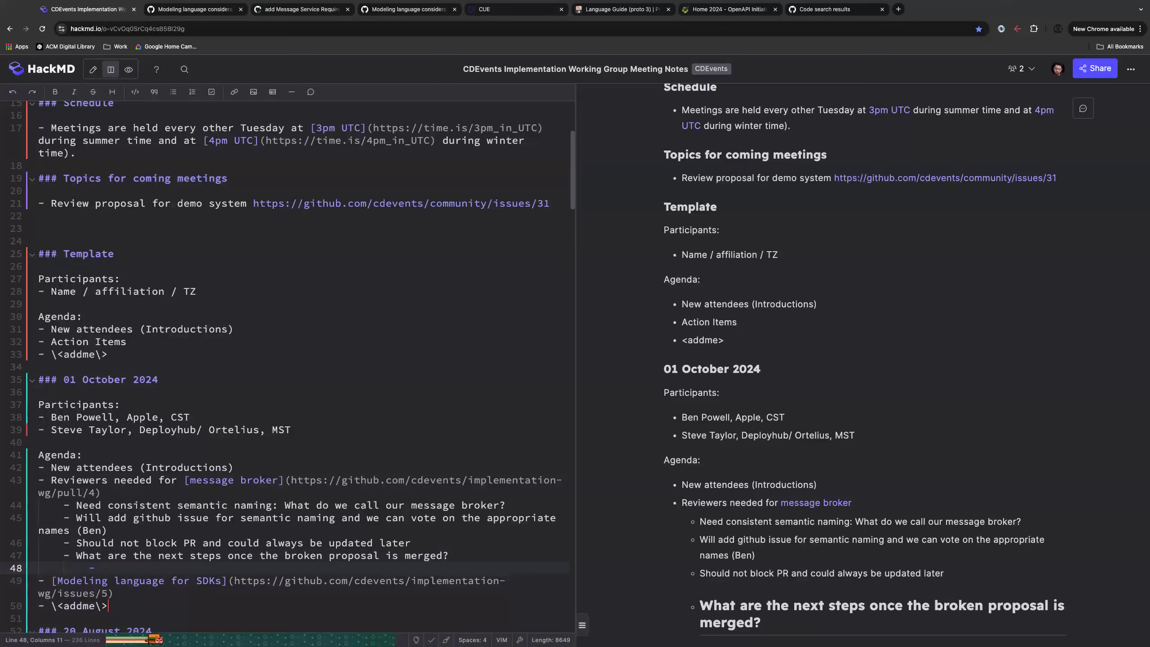
type("How d")
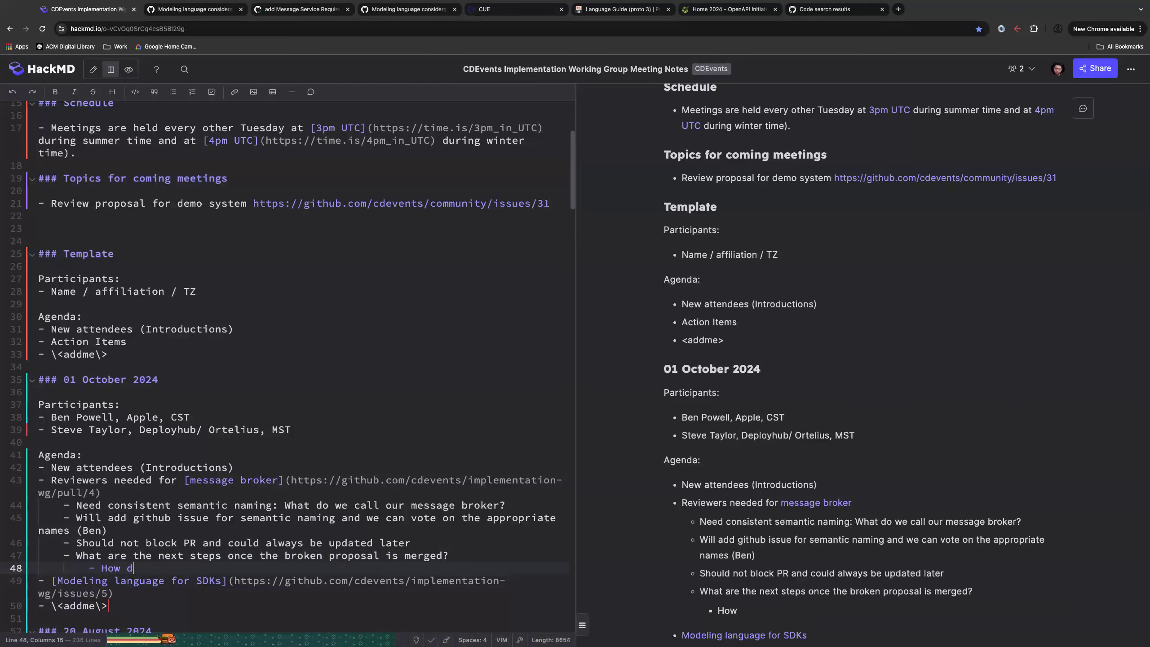
type("o we go about ")
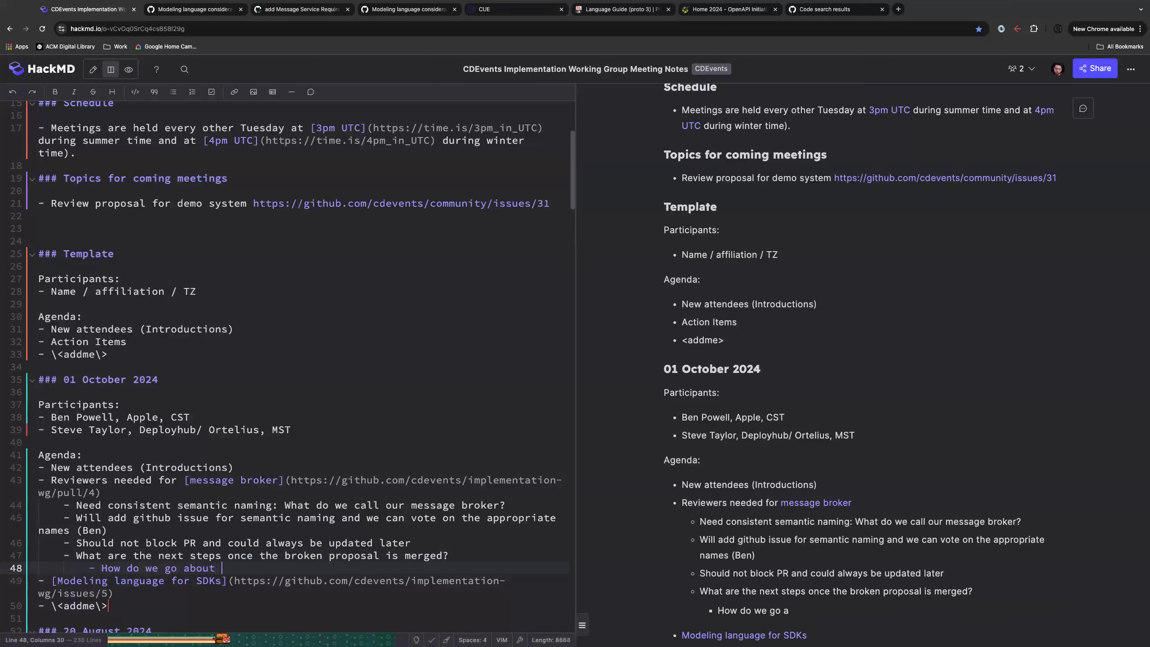
type("implementation?")
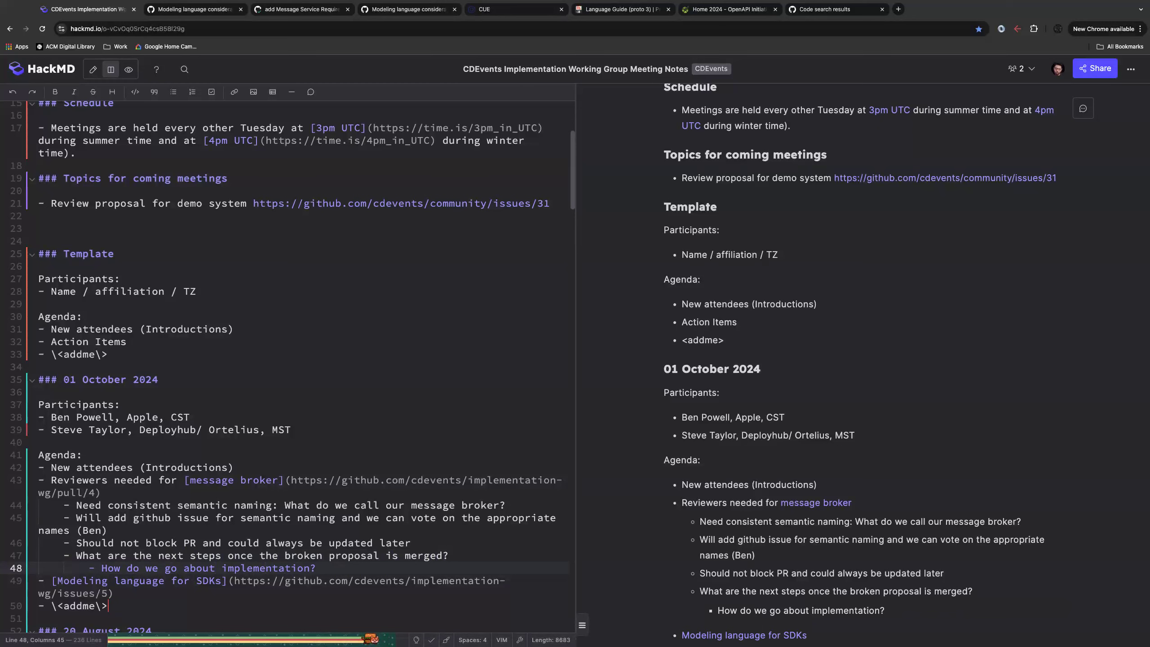
Add another nested bullet below the implementation question reading "Language choices? Etc."
key("Return")
type("Language chois")
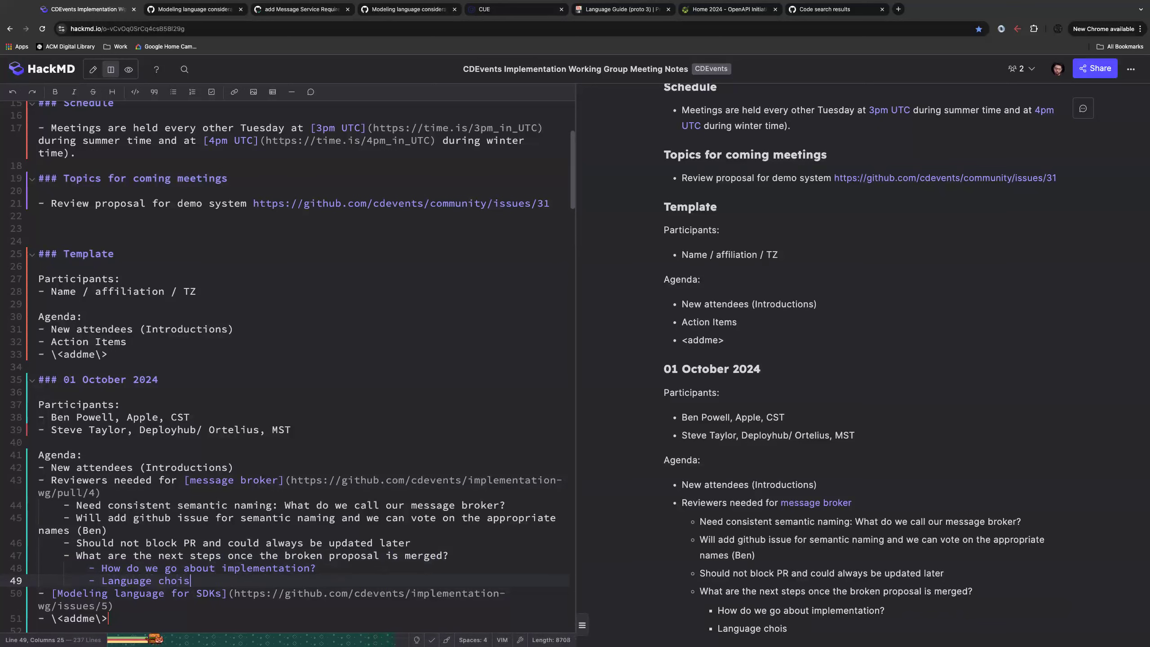
key("BackSpace")
type("ces? E")
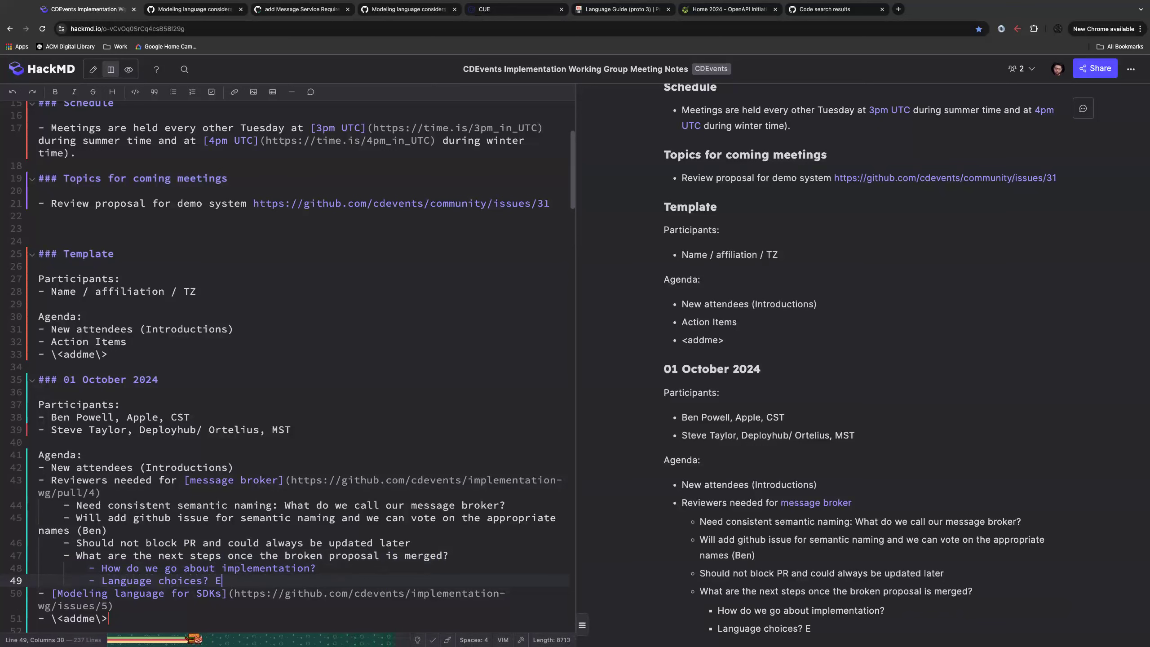
type("tc.")
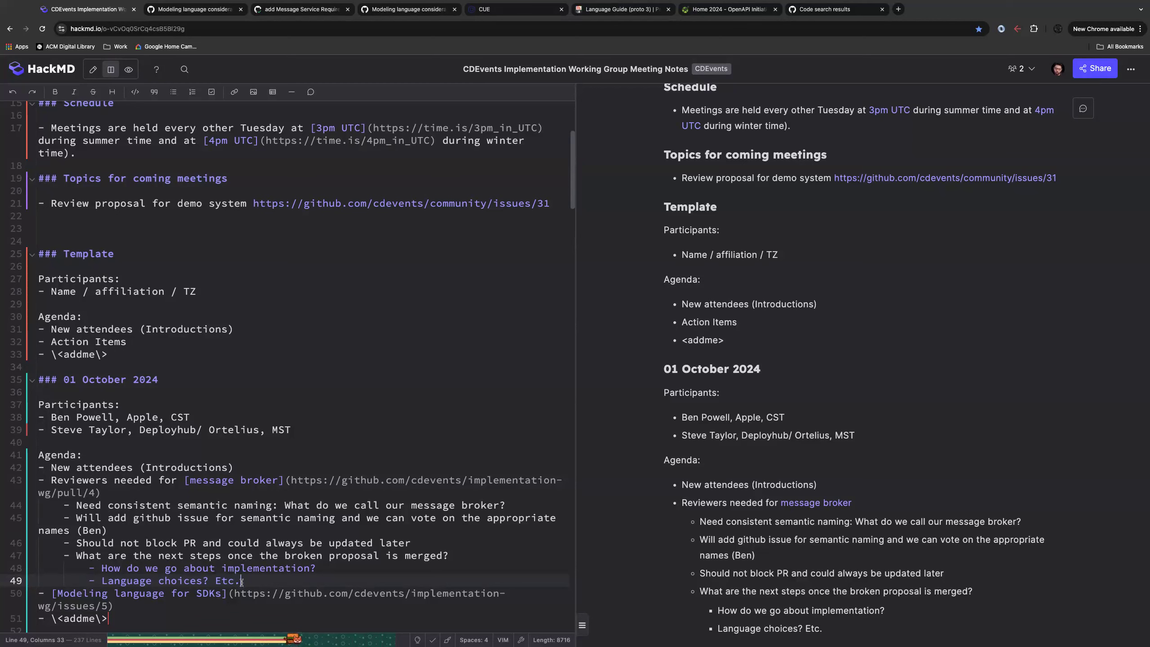
Add a nested bullet below the language choices note reading "Start with a closed approach first"
key("Return")
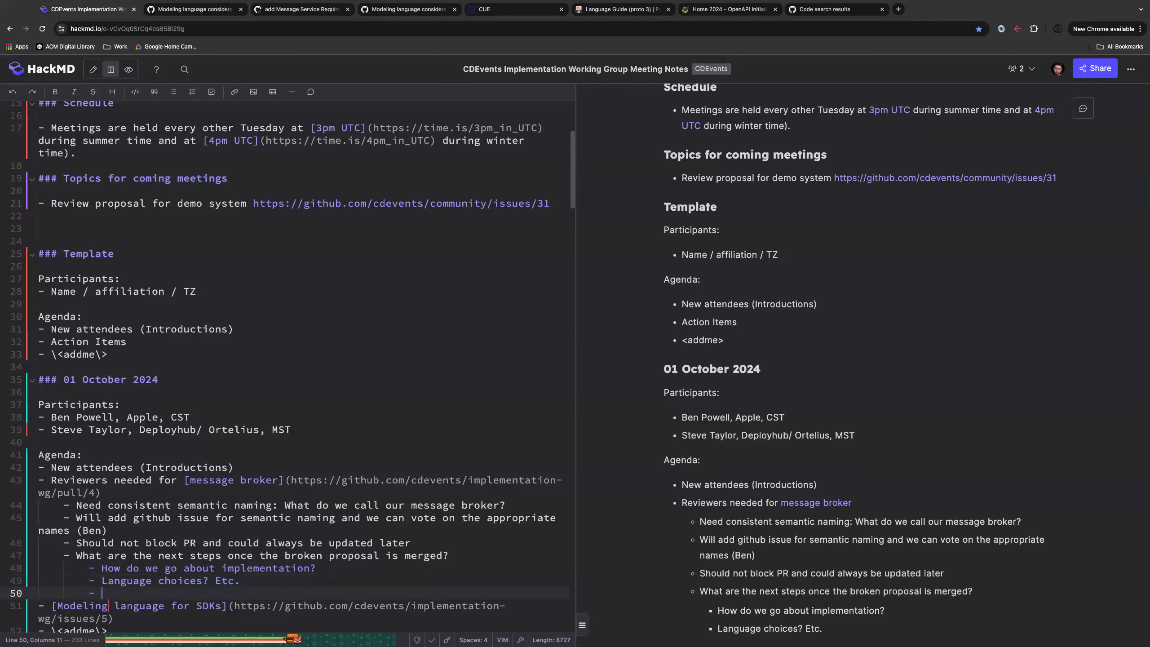
type("Start with")
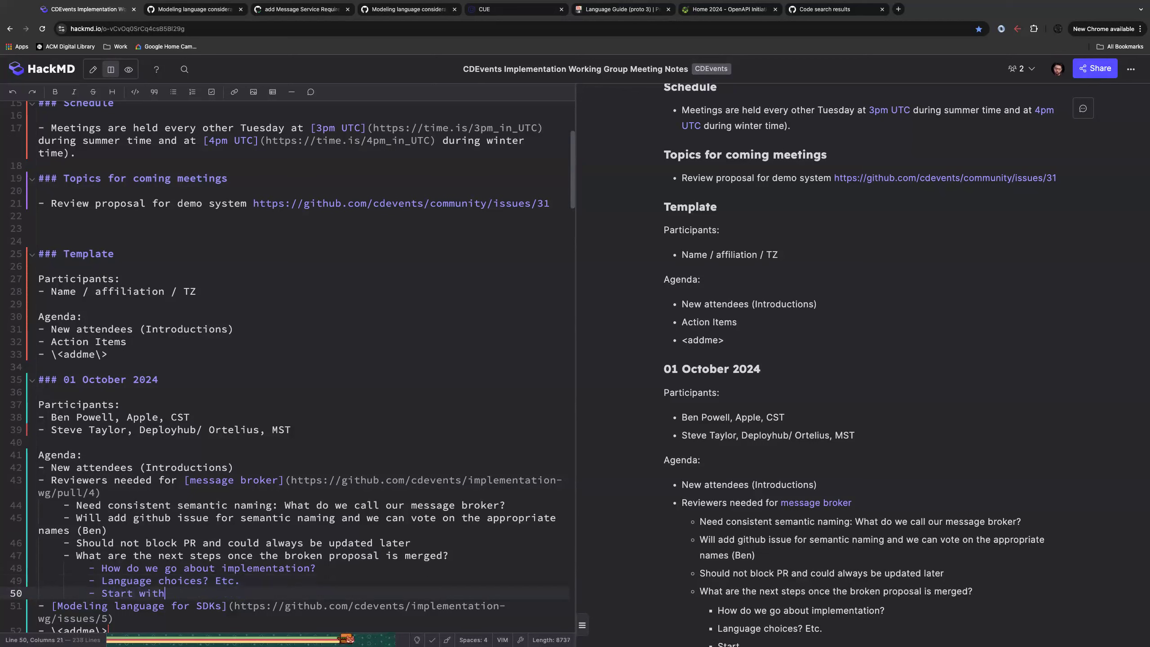
type(" a closed approach first")
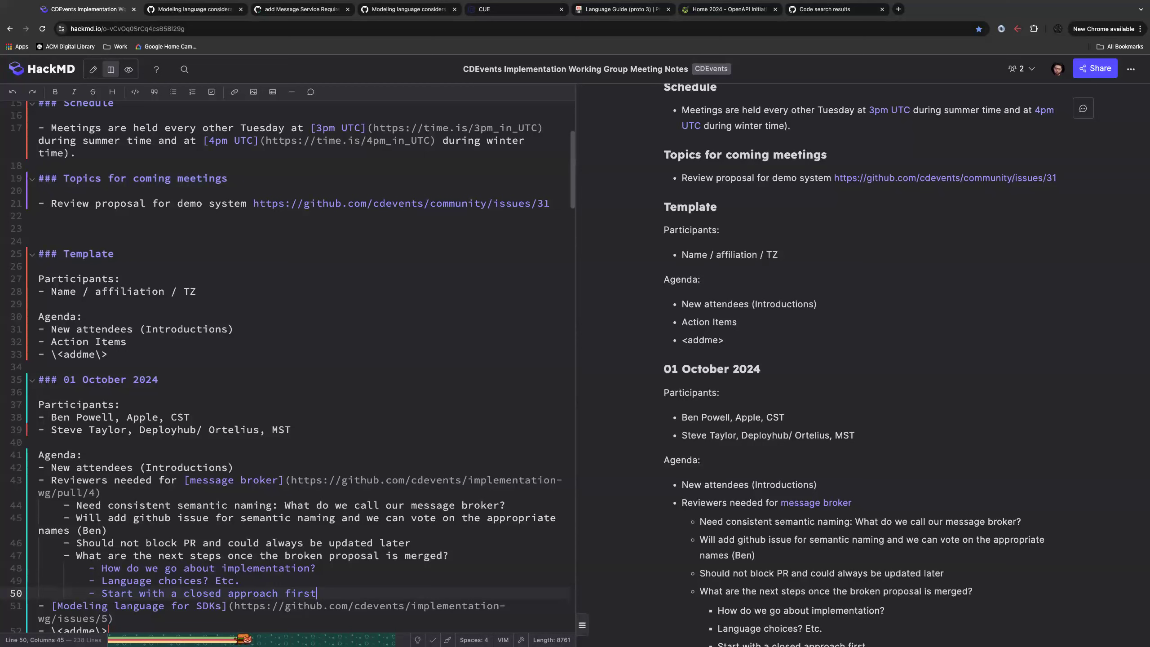
Append "What technologies" after "How do we go about implementation?" on the same line
left_click(340, 566)
type("Reus")
key("BackSpace")
key("BackSpace")
key("BackSpace")
key("BackSpace")
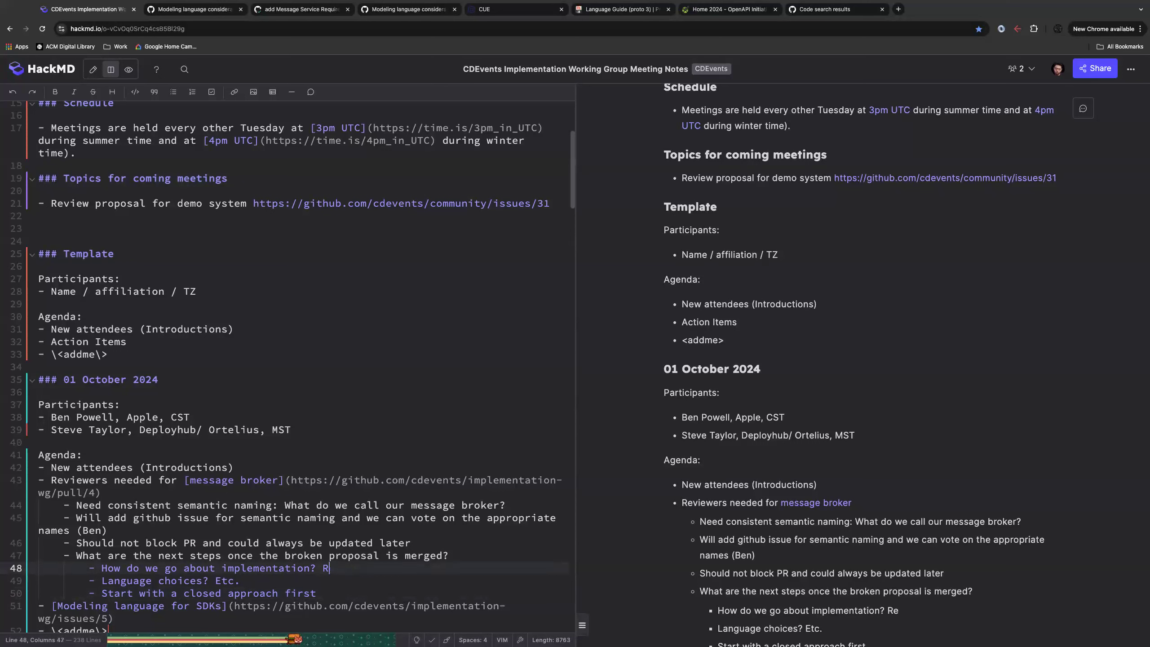
type("What tech")
key("BackSpace")
type("nologies")
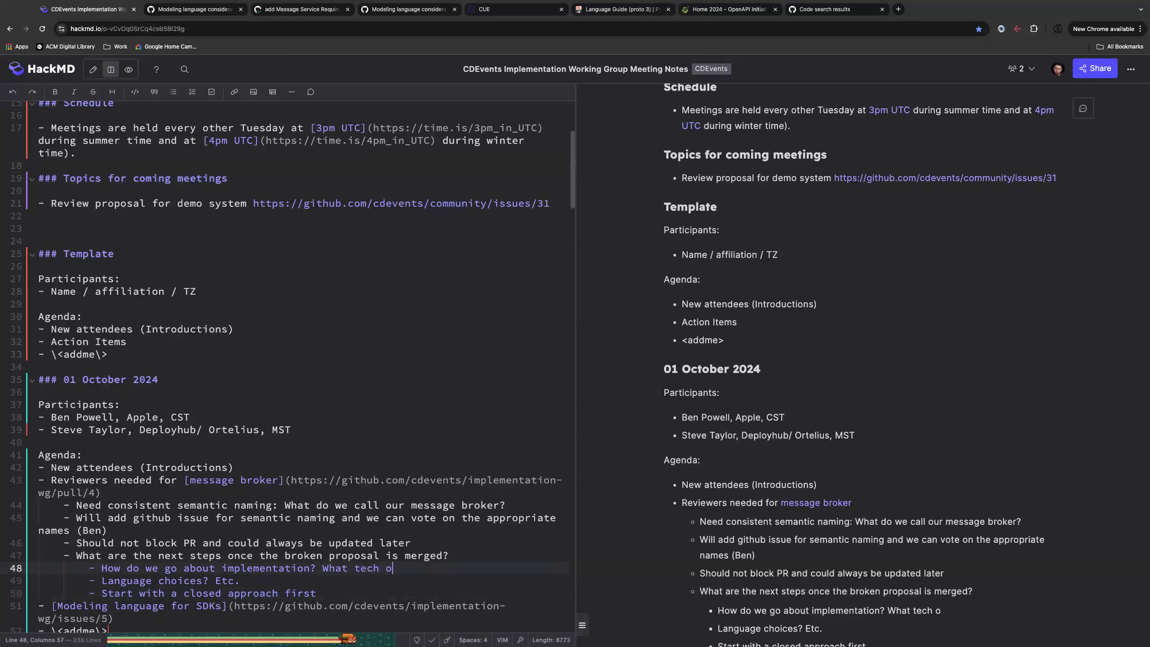
Complete the technologies question with "(existing brokers)?"
type(" (excit")
key("BackSpace")
key("BackSpace")
key("BackSpace")
type("isting brokens")
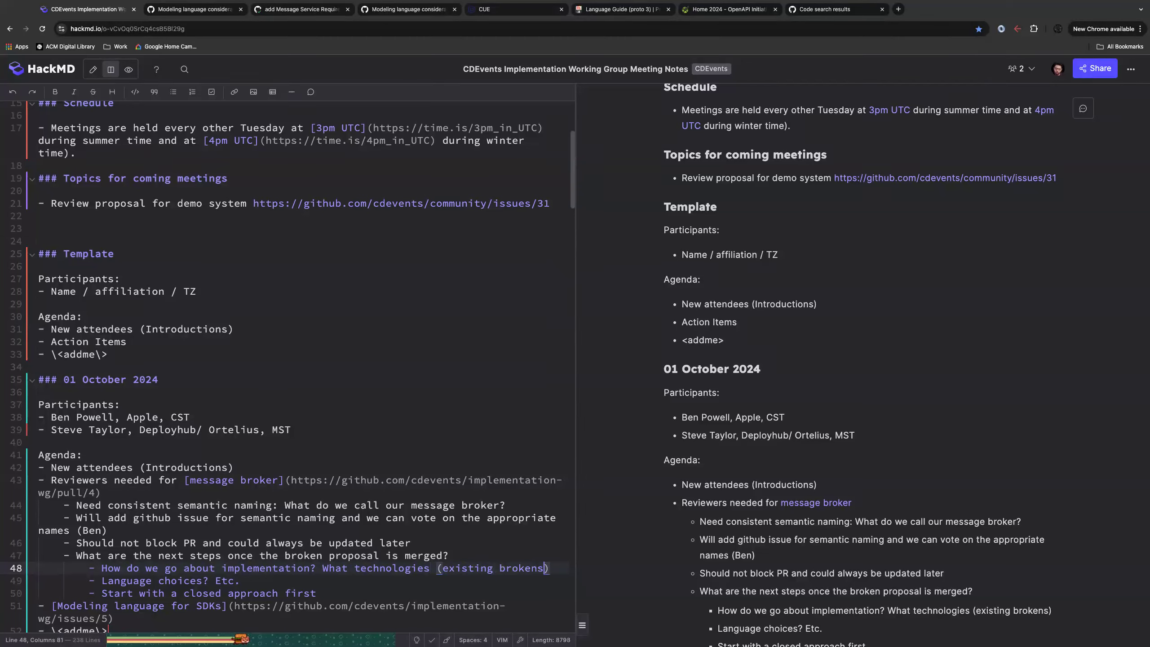
key("BackSpace")
key("BackSpace")
type("rs)?")
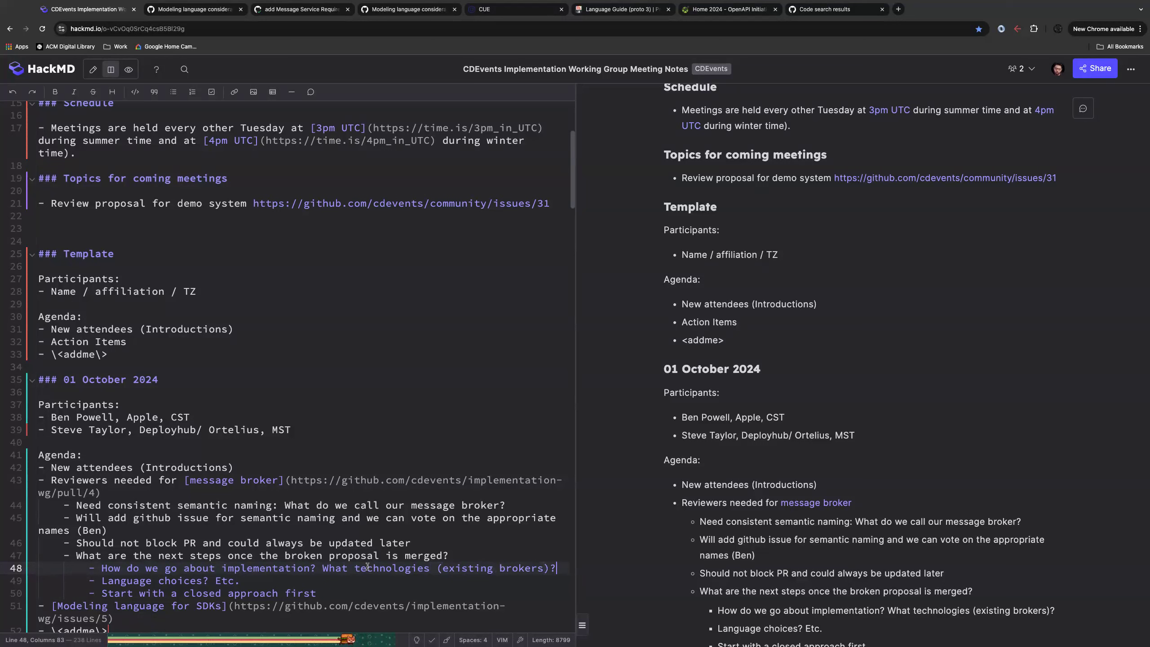
Split "What technologies (existing brokers)?" onto its own nested bullet, then leave text entry with the cursor on the closed approach line
left_click(324, 568)
key("Return")
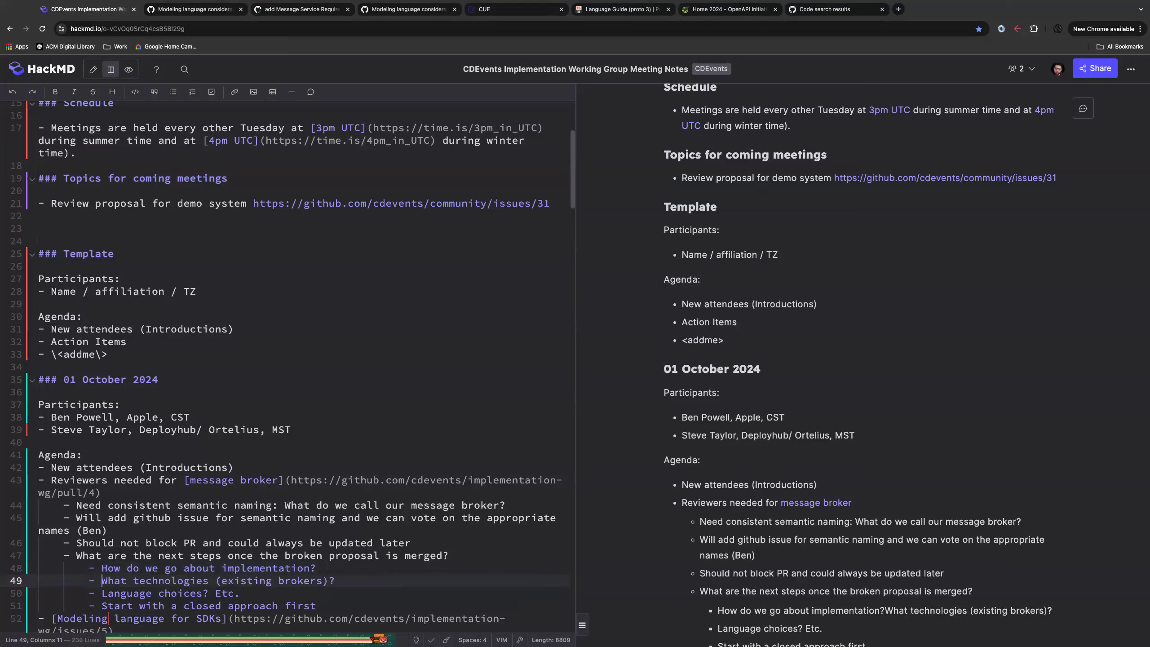
key("Escape")
key("j")
key("j")
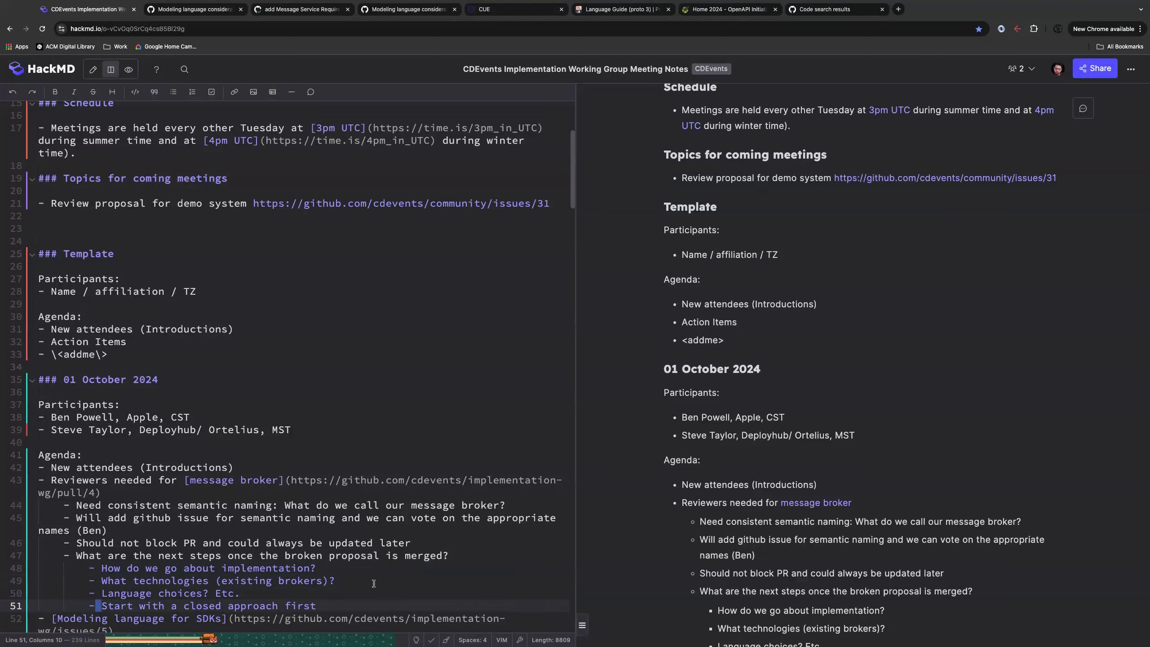
scroll(379, 578, "down", 3)
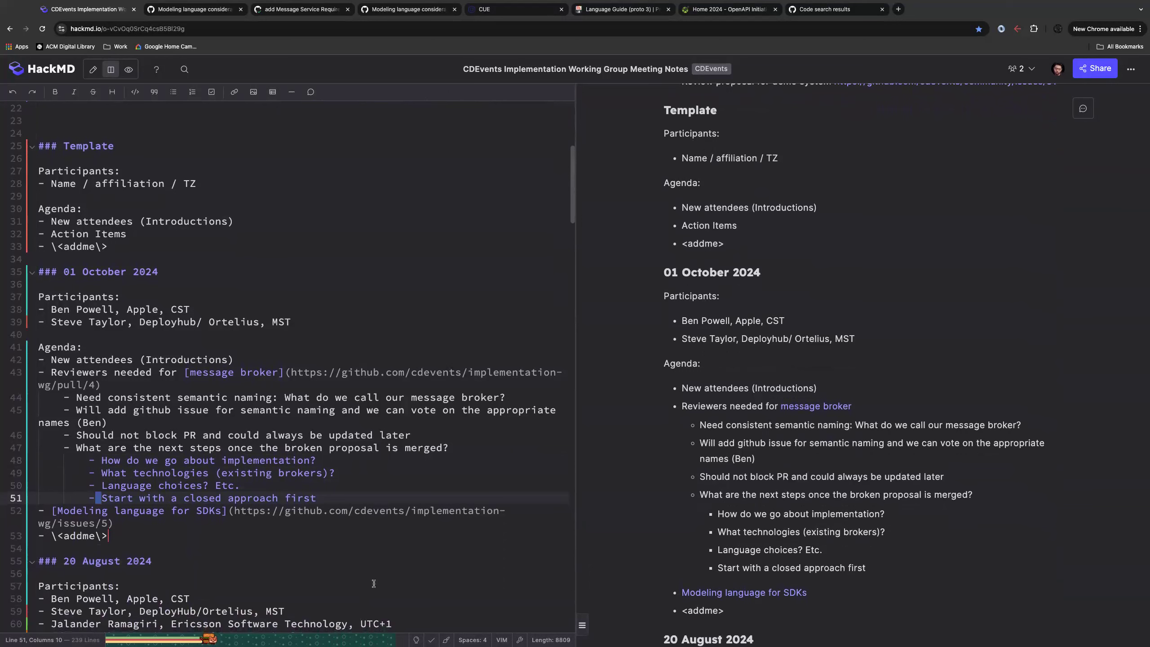